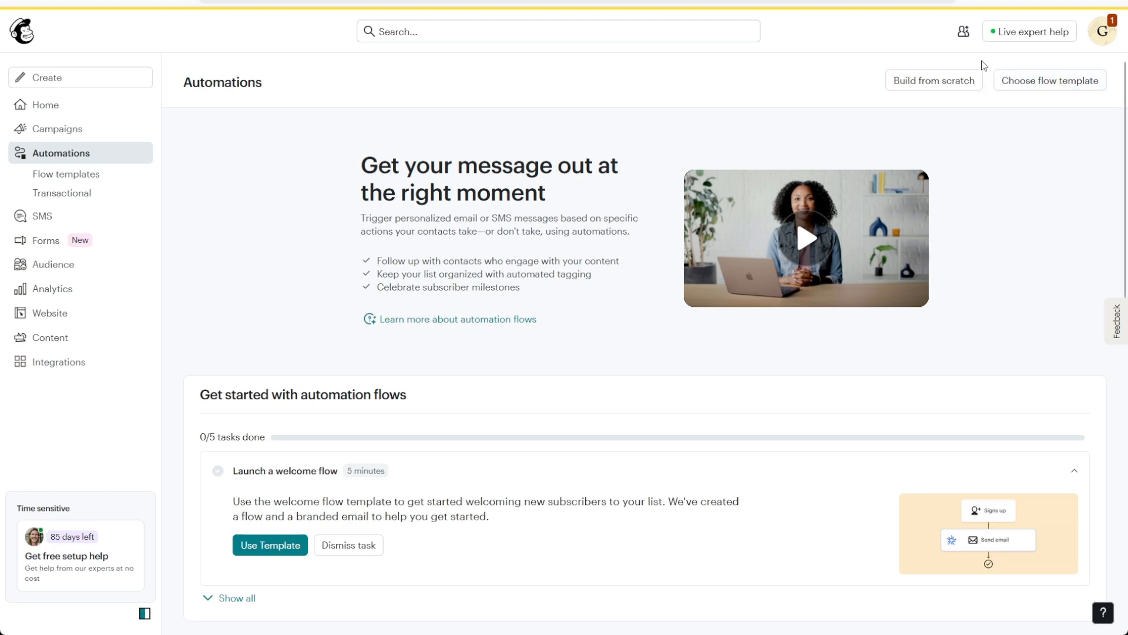
# Create an automation flow from scratch named "Welcome Message" and proceed to choosing its trigger.
pyautogui.click(899, 84)
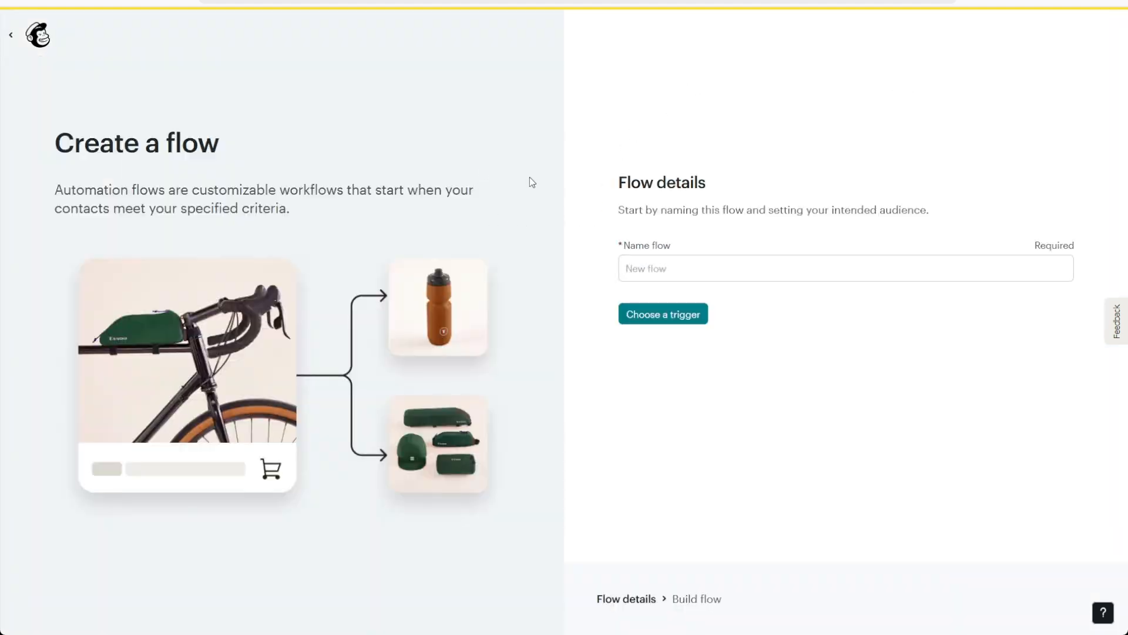
pyautogui.click(694, 269)
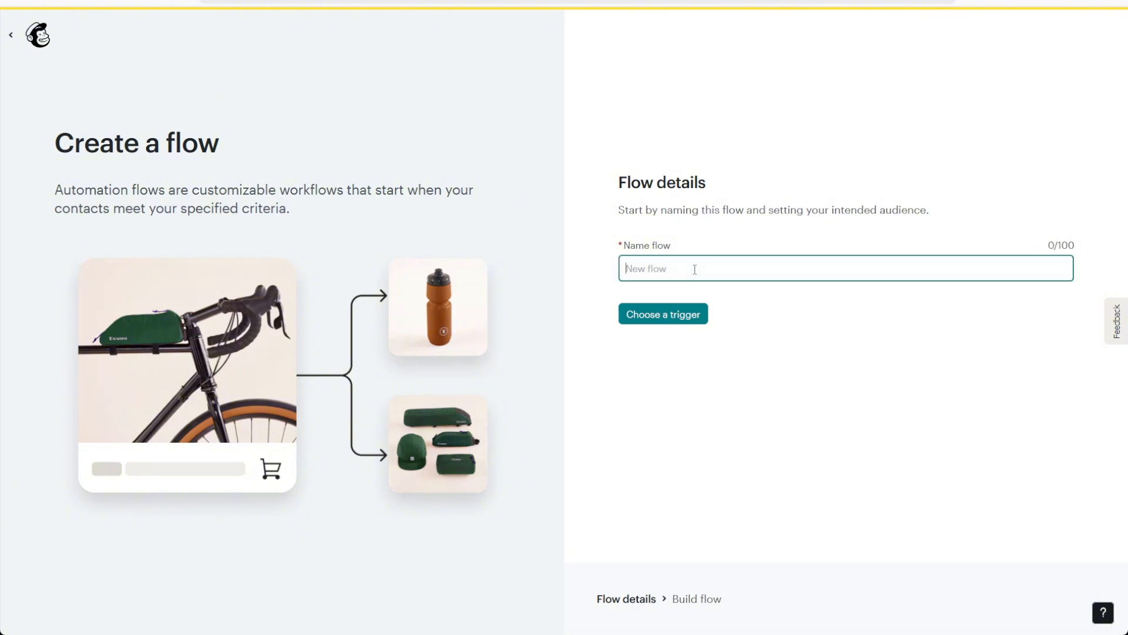
pyautogui.write('Welcoem Message')
pyautogui.hotkey('ctrl', 'a')
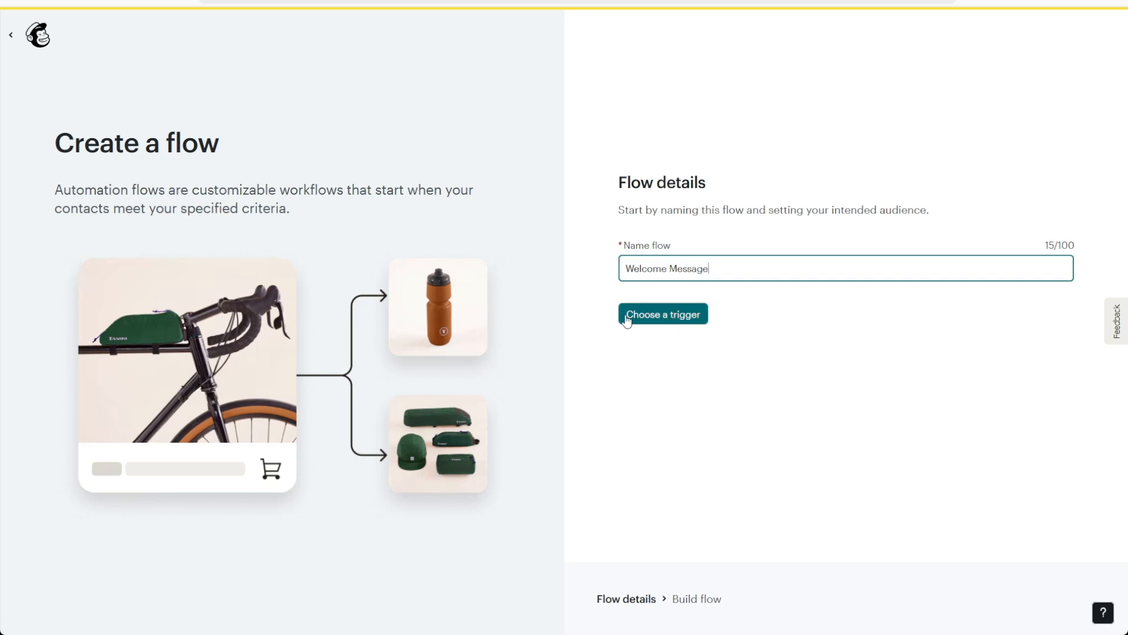
pyautogui.click(691, 320)
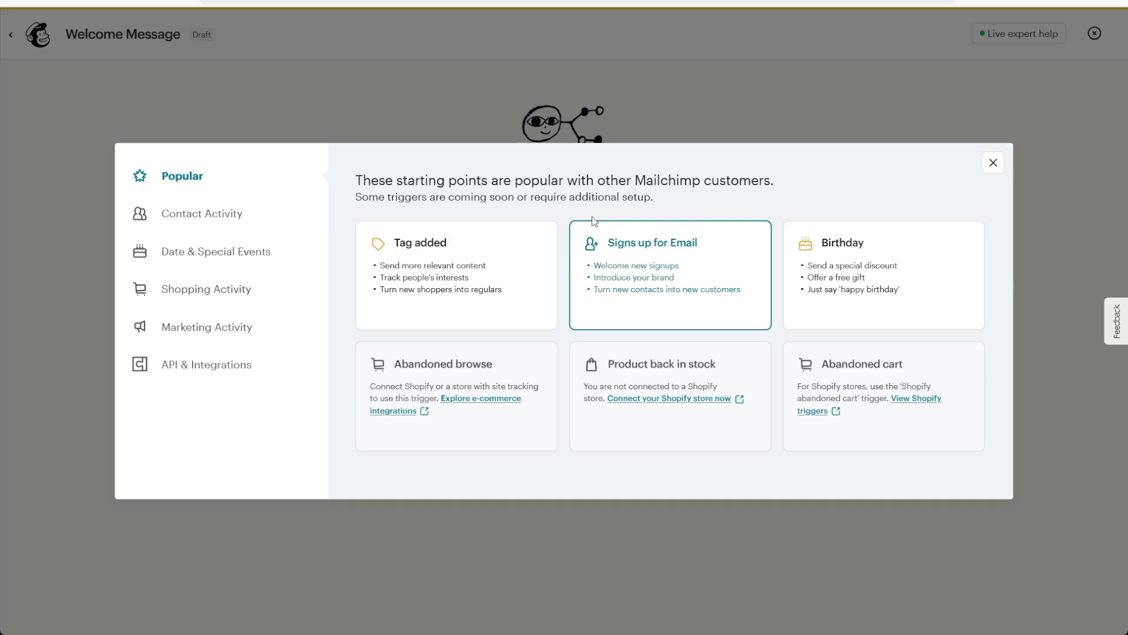
# Set the flow's trigger to the popular Signs up for Email option, include imported contacts, and save the trigger.
pyautogui.click(166, 176)
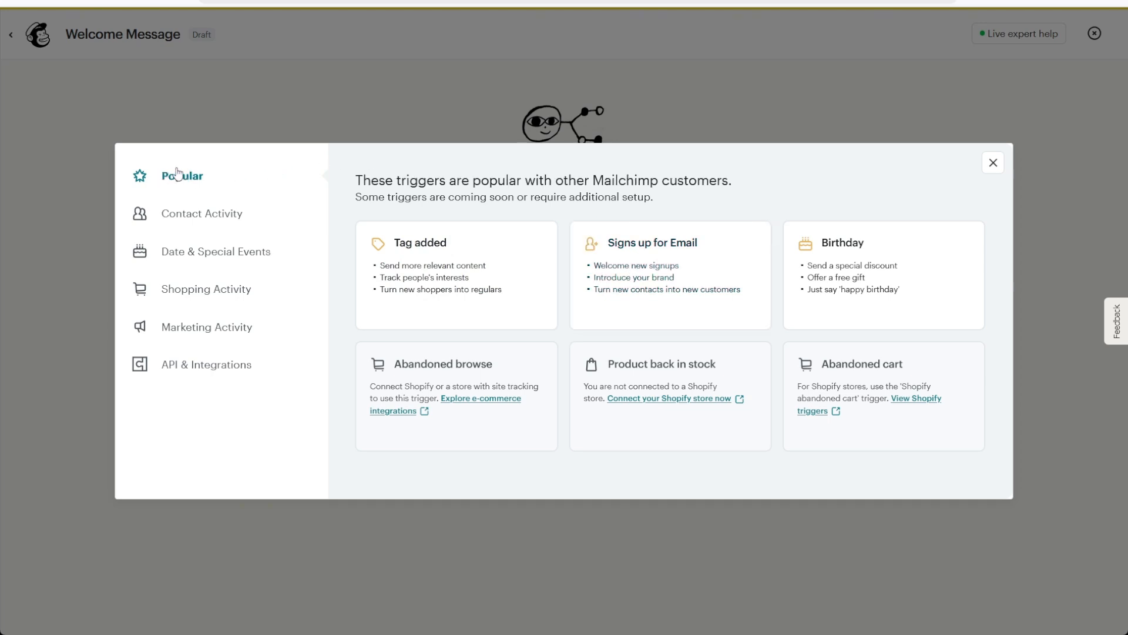
pyautogui.click(642, 283)
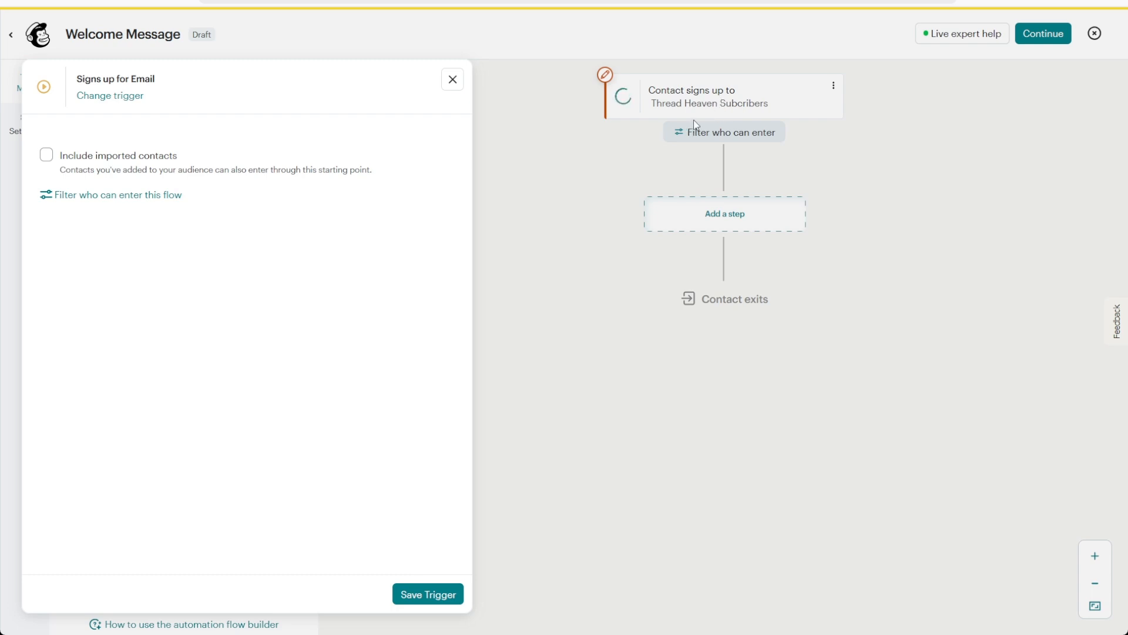
pyautogui.click(45, 157)
pyautogui.click(437, 594)
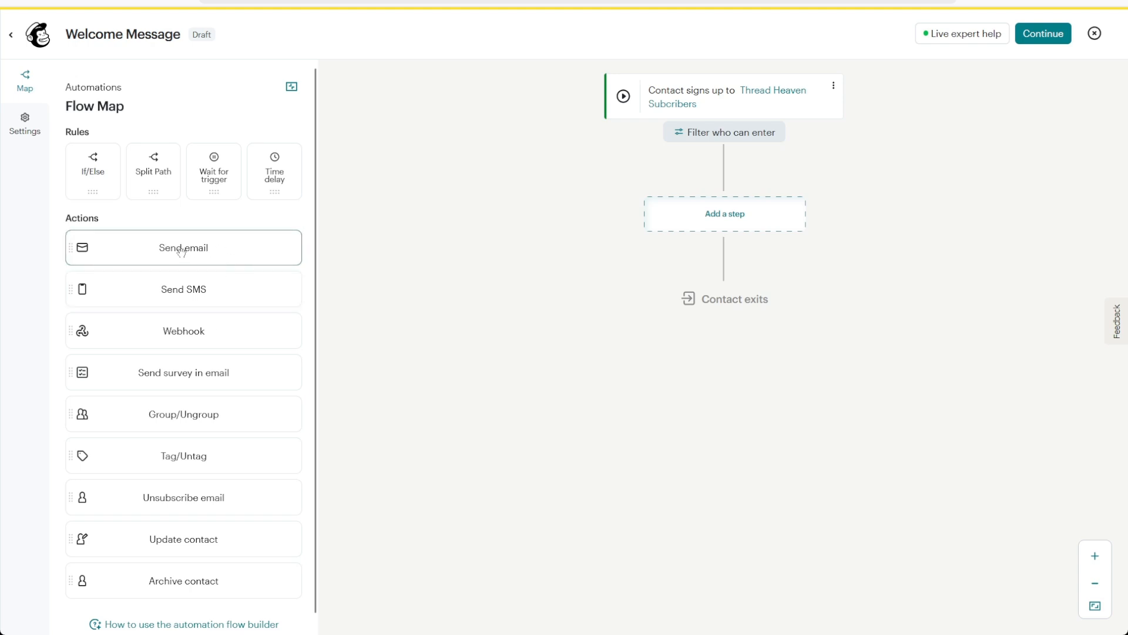
# Add a Send email action after the sign-up trigger and save its To field as Their First Name, keeping the existing sender details.
pyautogui.moveTo(164, 249); pyautogui.dragTo(758, 225)
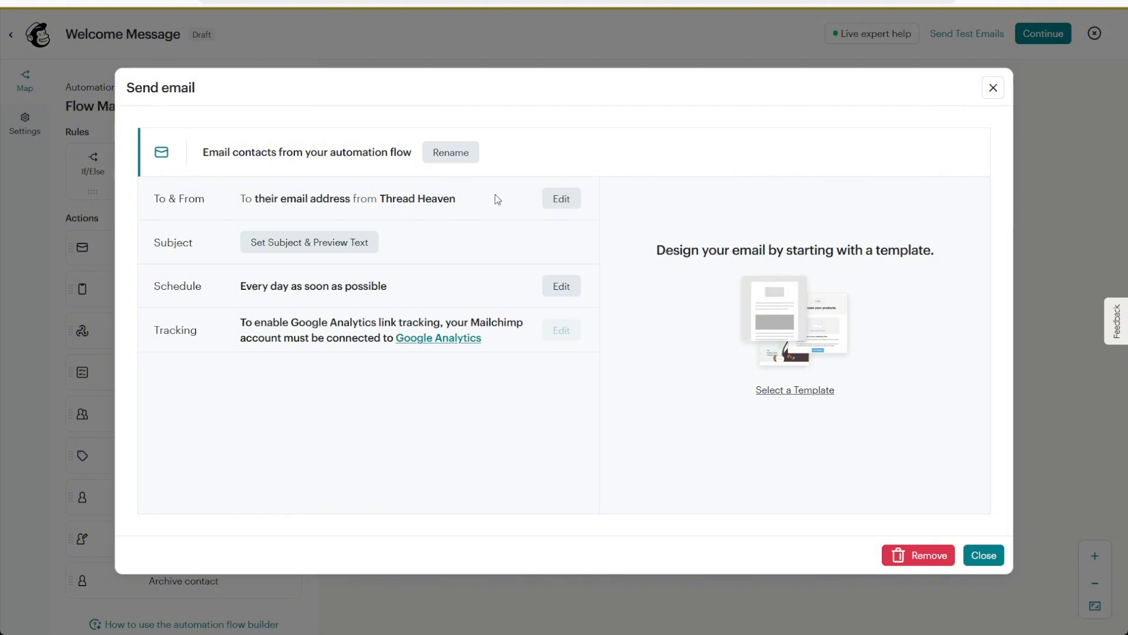
pyautogui.click(558, 199)
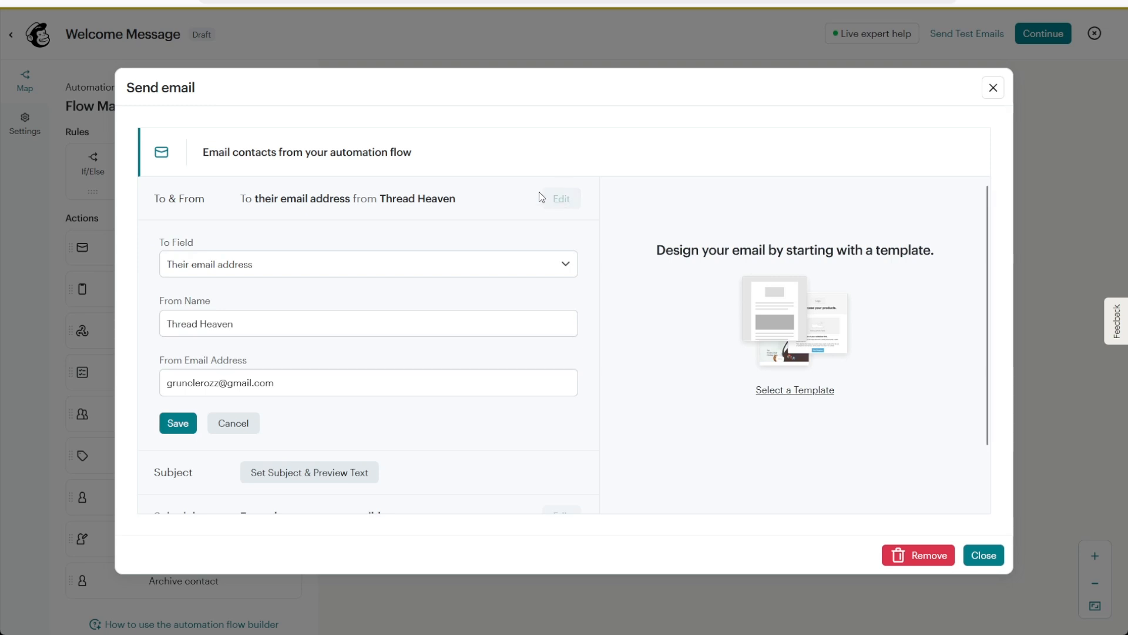
pyautogui.click(299, 264)
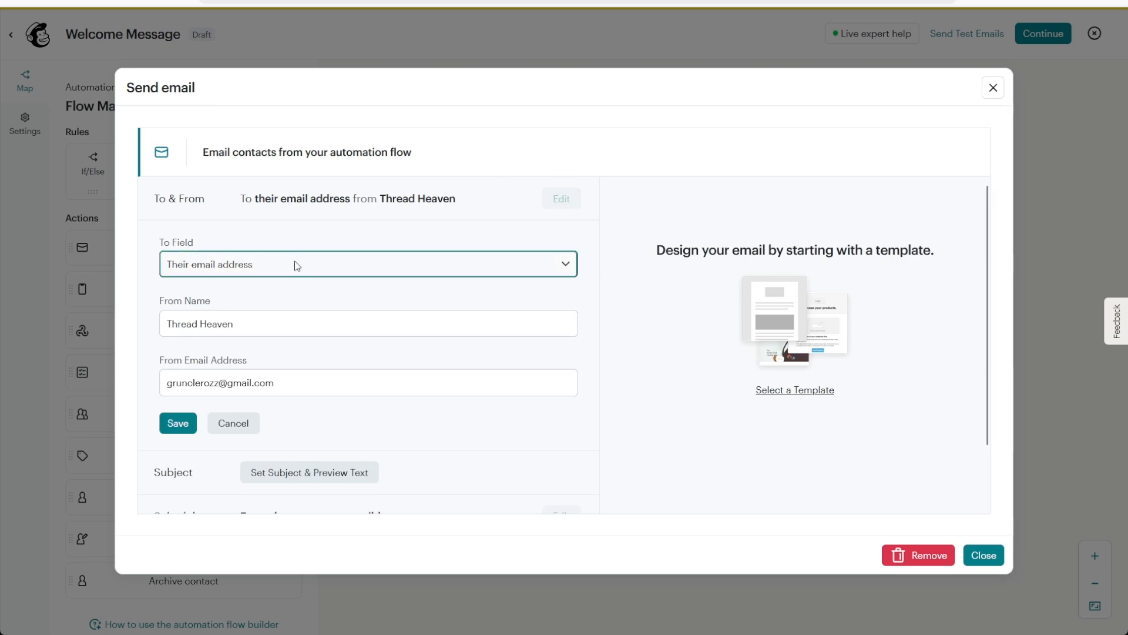
pyautogui.click(195, 304)
pyautogui.moveTo(264, 323); pyautogui.dragTo(156, 330)
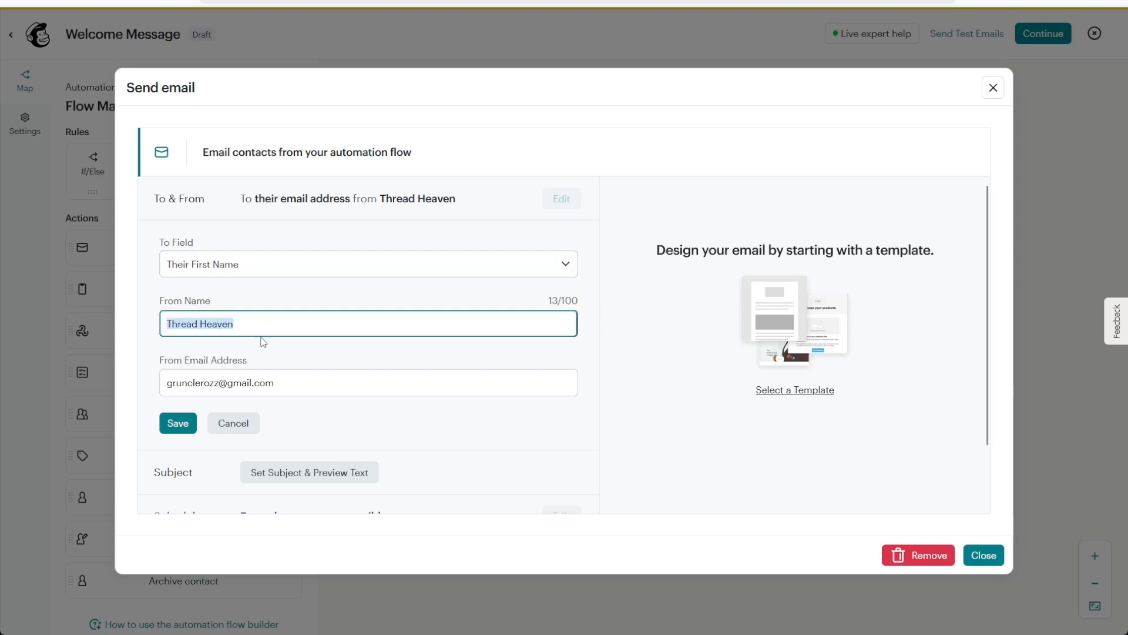
pyautogui.scroll(-1, 195, 344)
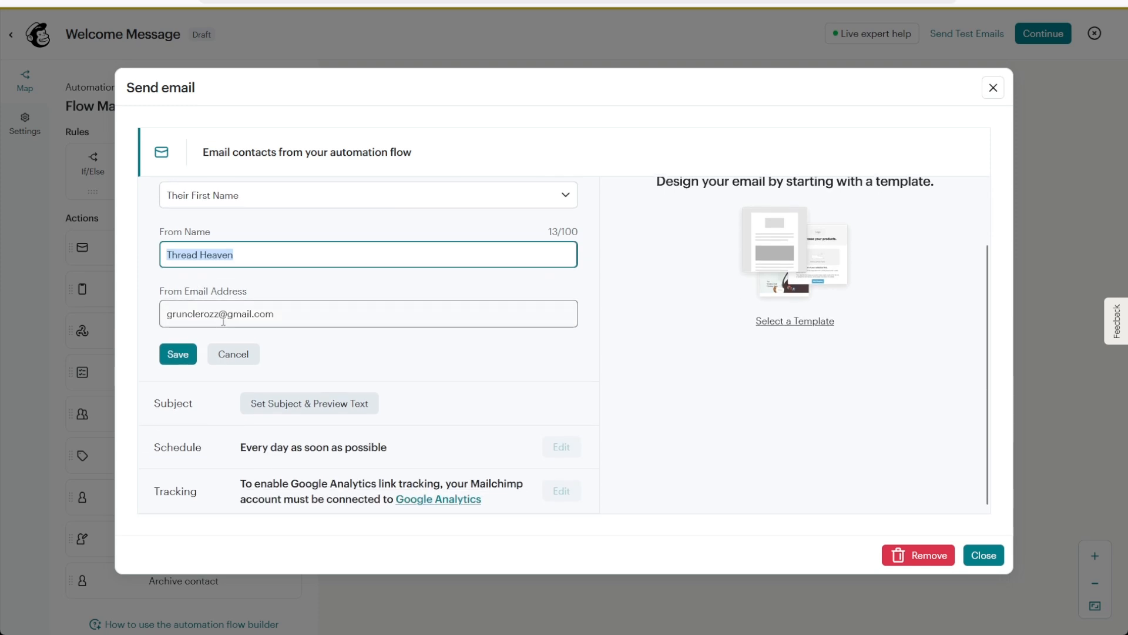
pyautogui.click(285, 314)
pyautogui.moveTo(285, 314); pyautogui.dragTo(162, 314)
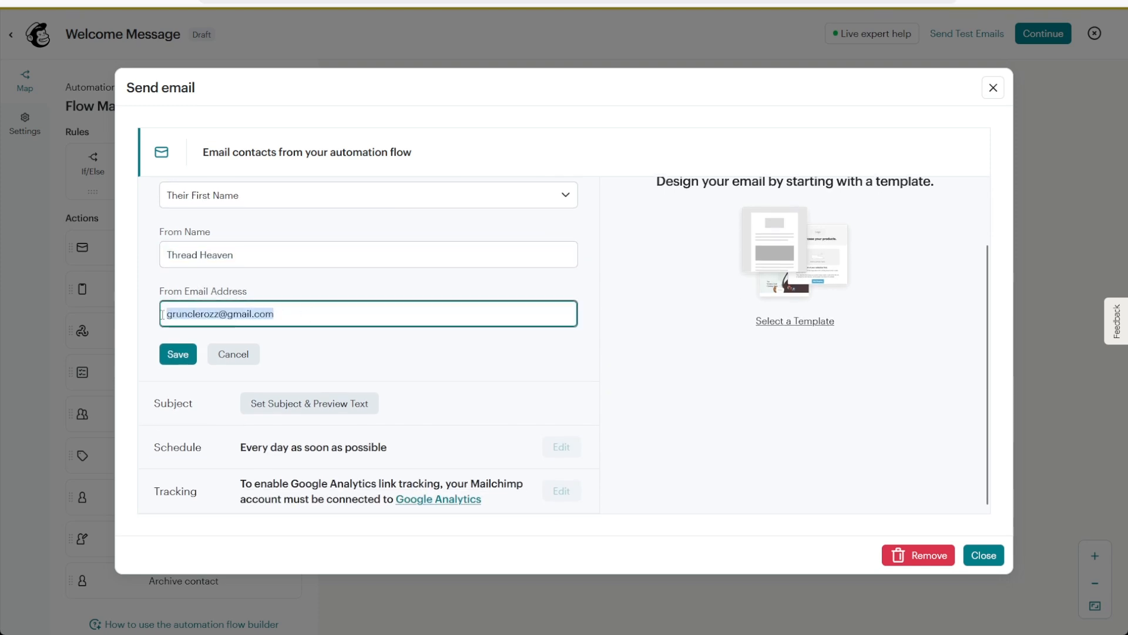
pyautogui.click(293, 308)
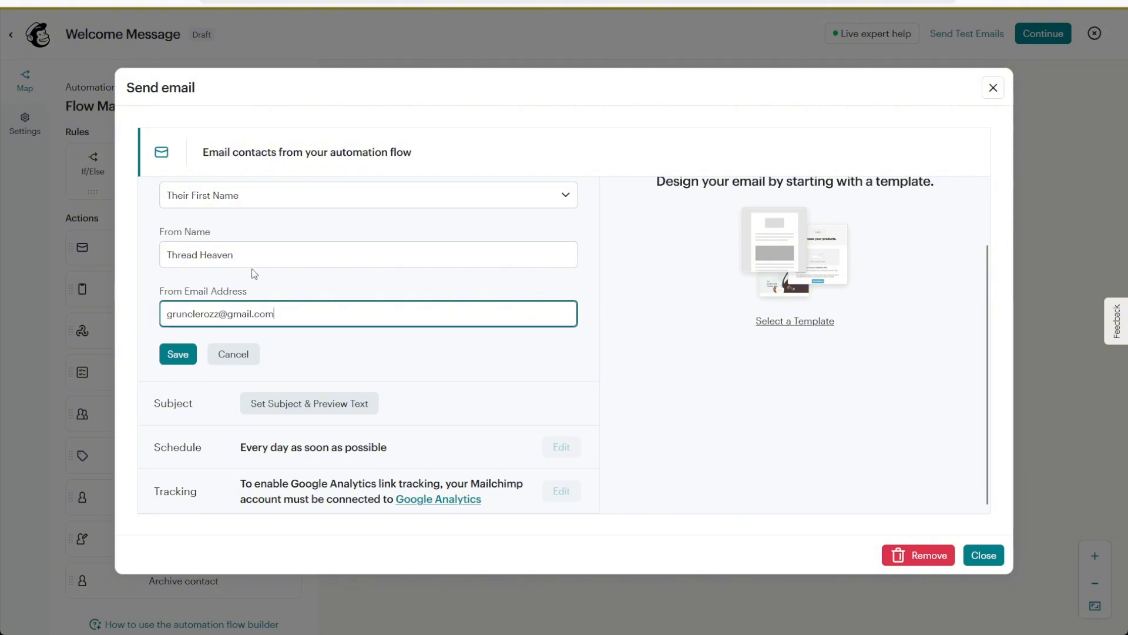
pyautogui.click(172, 360)
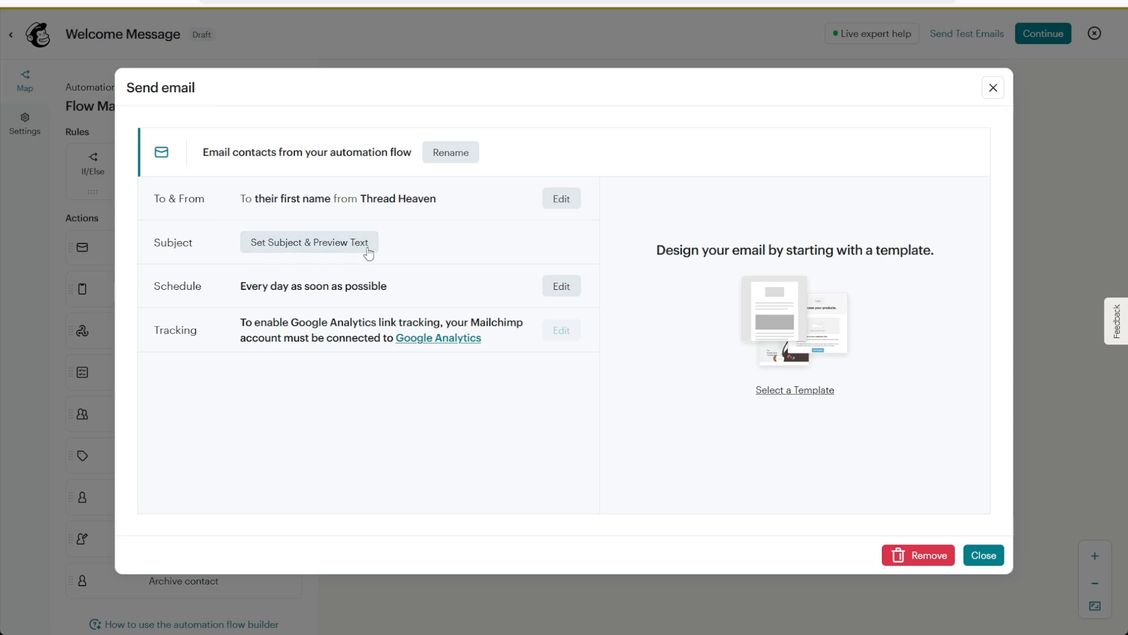
# Set the email's subject to "Welcome to Thread Heaven!".
pyautogui.click(308, 242)
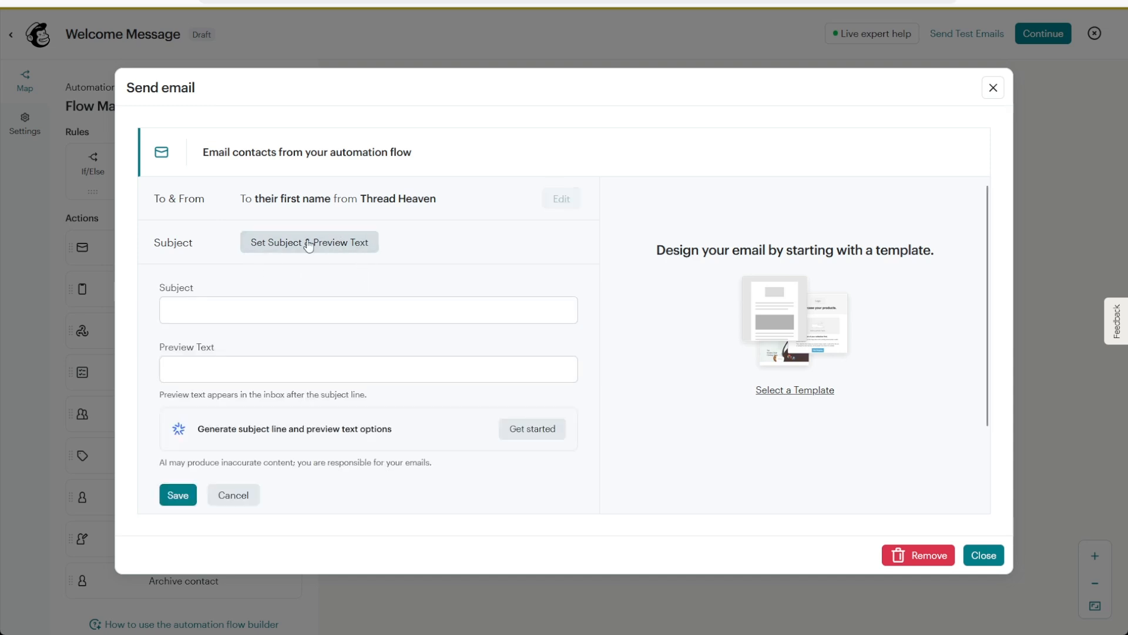
pyautogui.click(240, 312)
pyautogui.write('Welc')
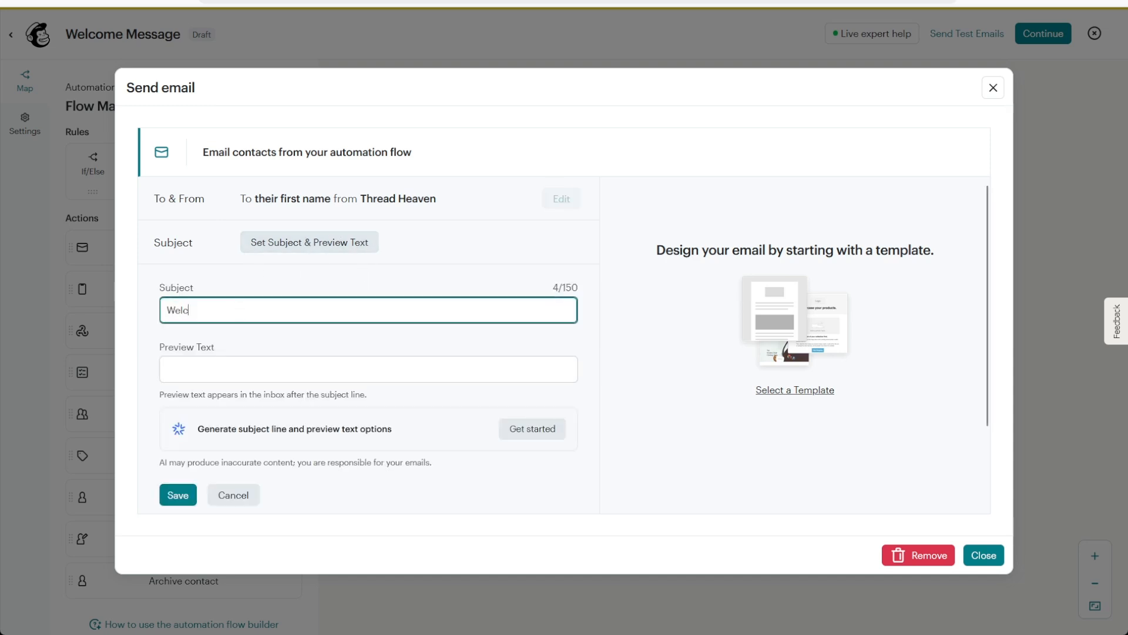
pyautogui.write('ome to Thread Hea')
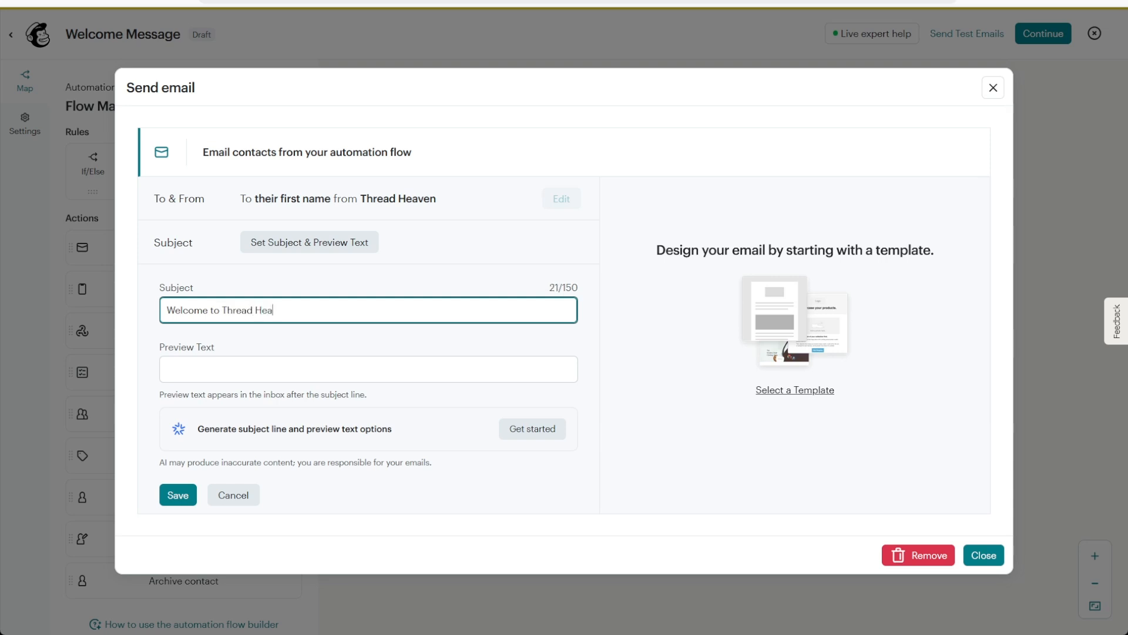
pyautogui.write('ven!')
# Set the preview text to "Thank you for subscribing to our campaign!" and save the subject settings.
pyautogui.press('Tab')
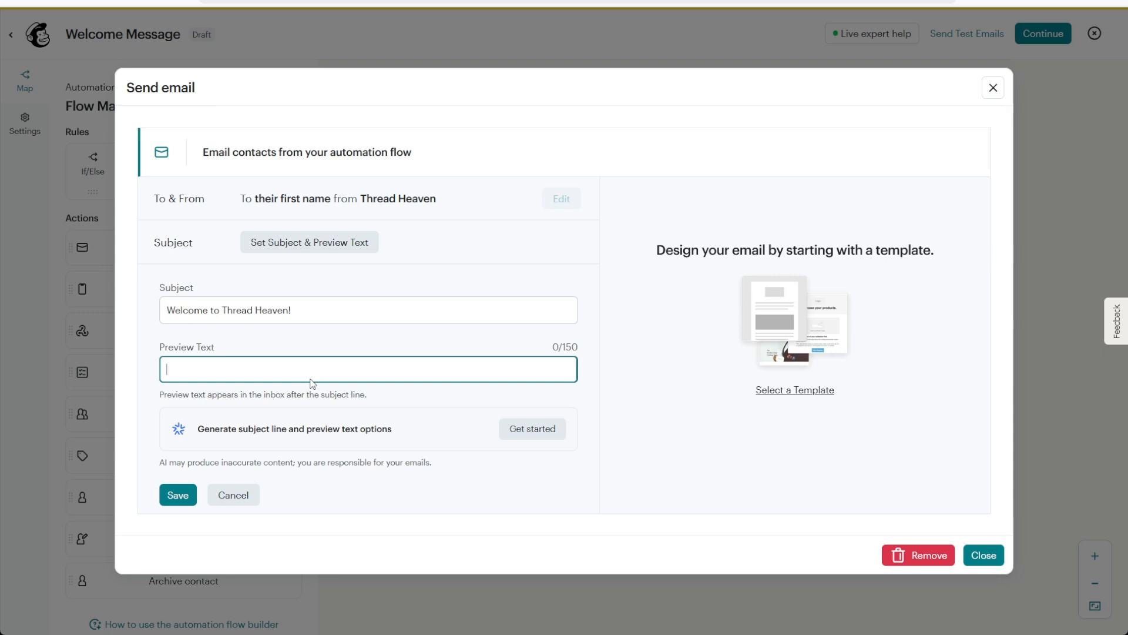
pyautogui.write('Thank y')
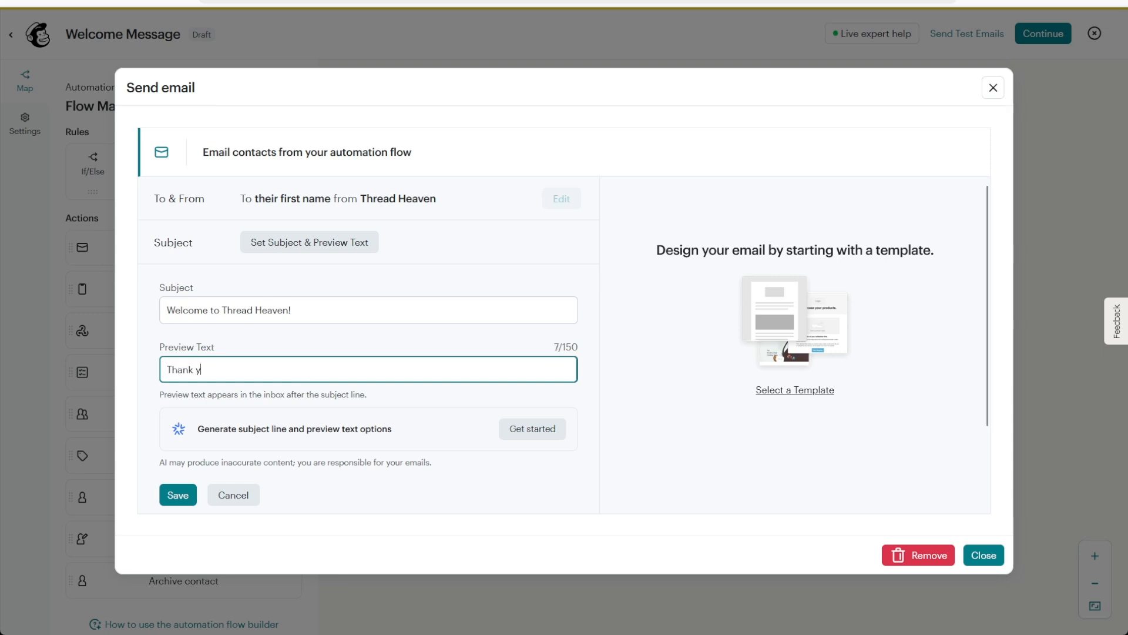
pyautogui.write('ou for subscribing to our campaign!')
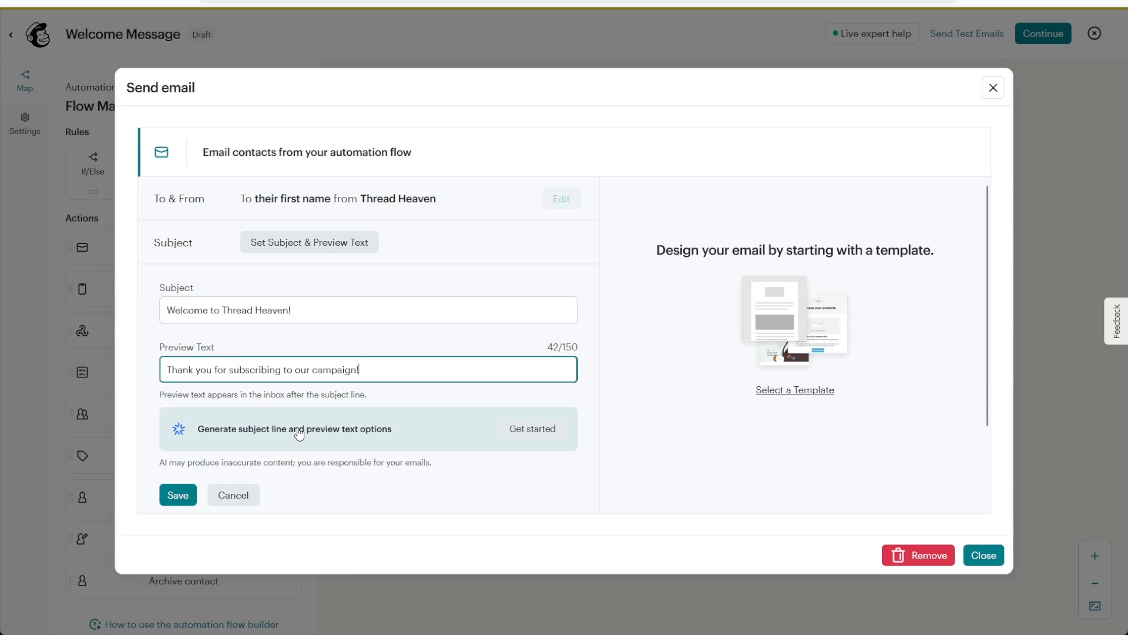
pyautogui.scroll(-2, 299, 434)
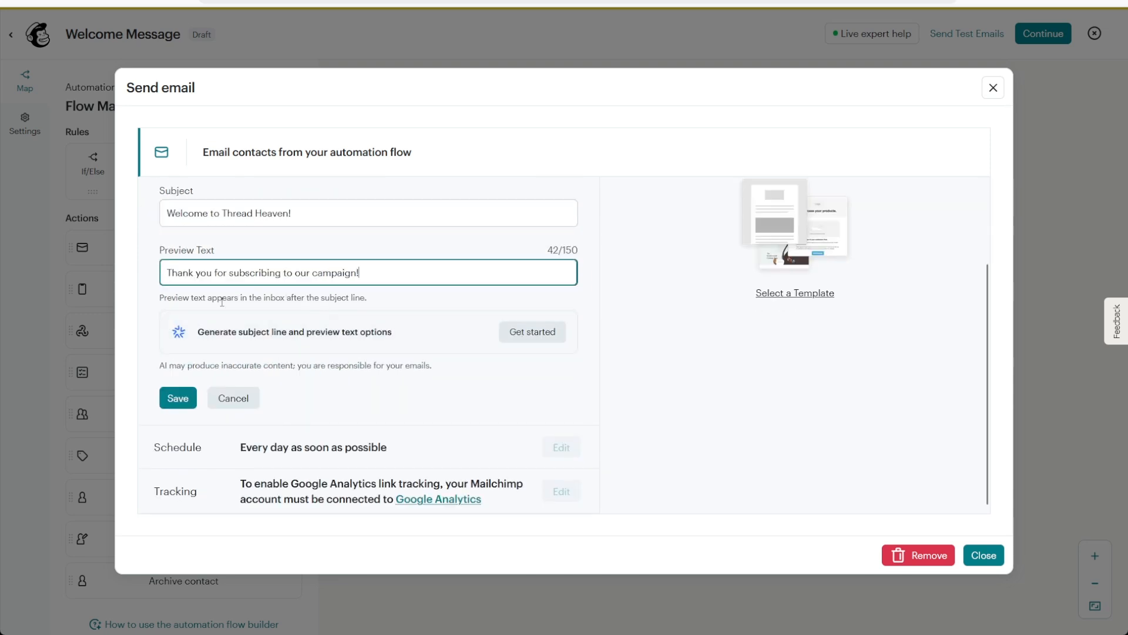
pyautogui.click(172, 406)
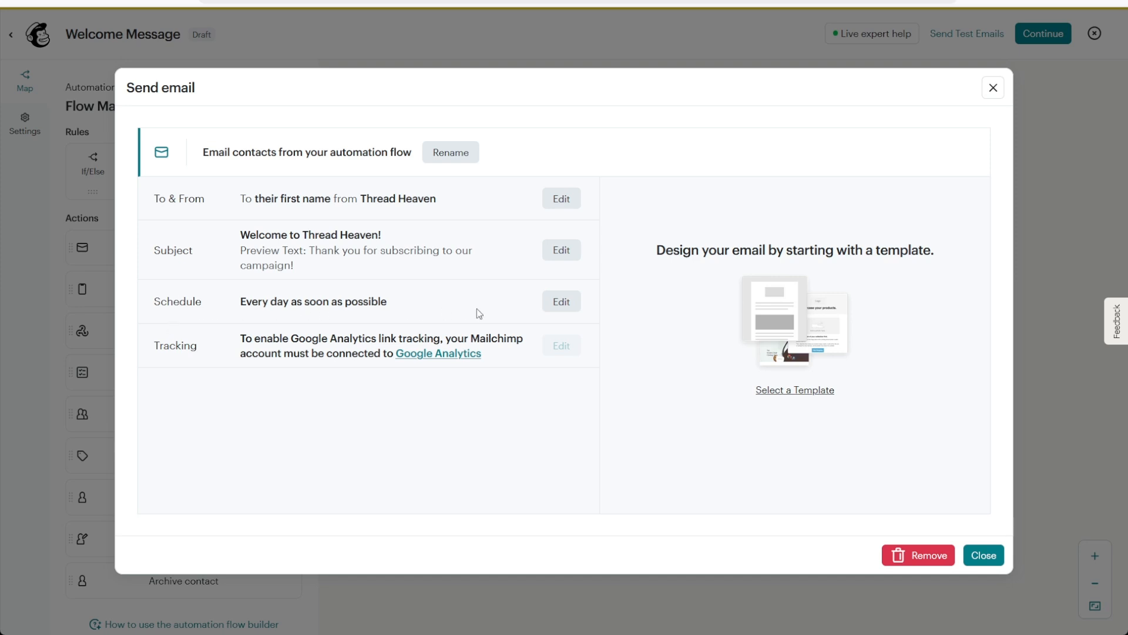
# Review the email's sending days and time, and save the schedule as Every day, As soon as possible.
pyautogui.click(557, 311)
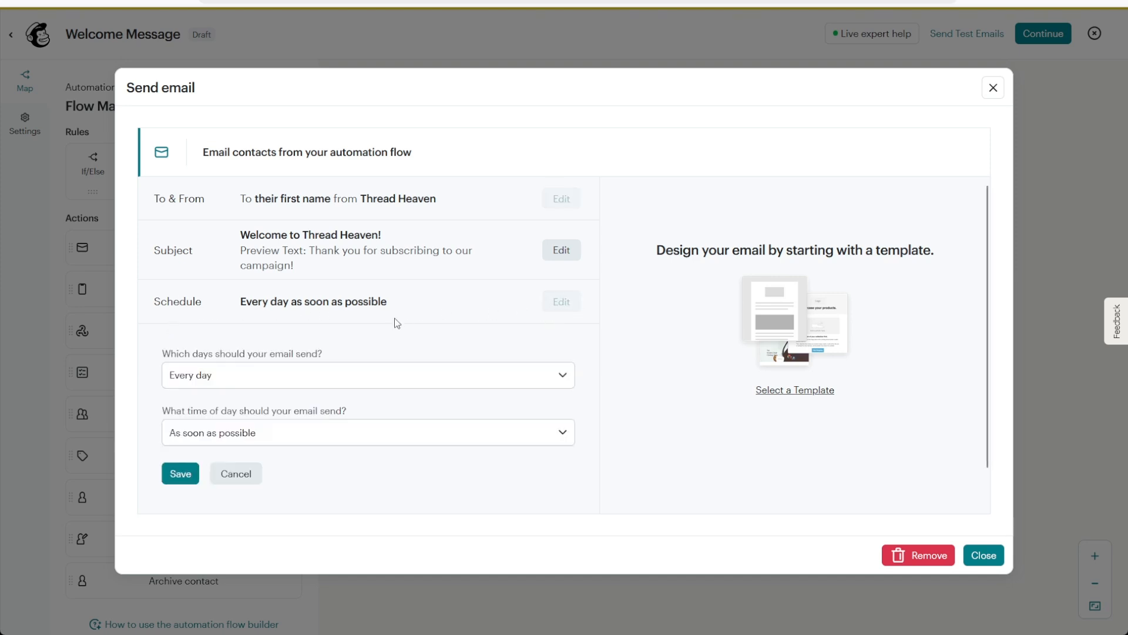
pyautogui.click(288, 388)
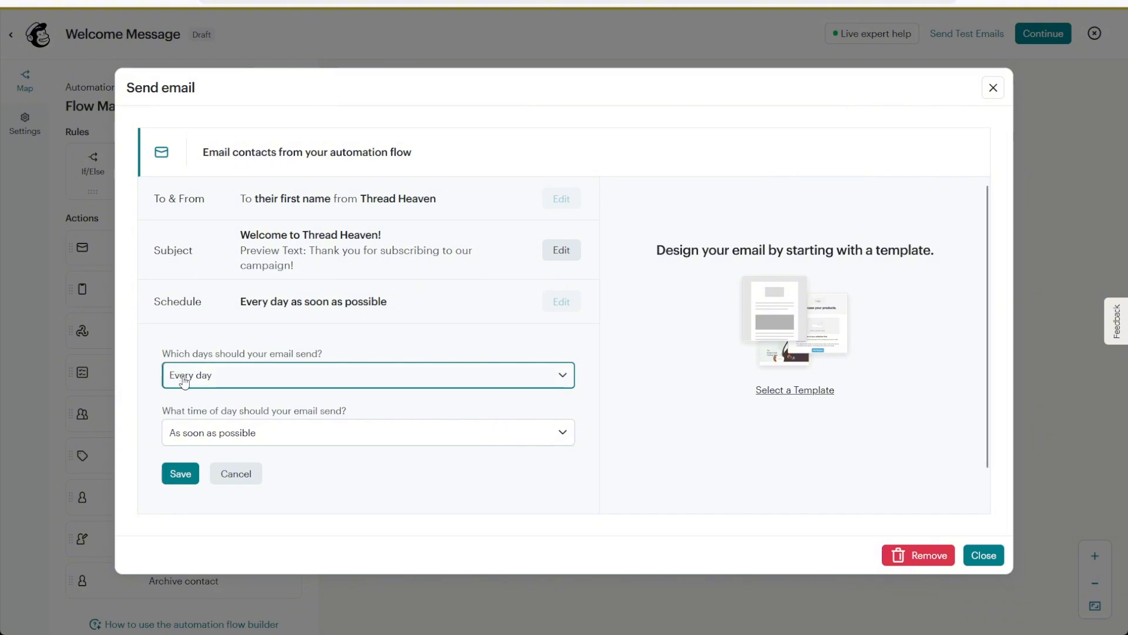
pyautogui.click(292, 433)
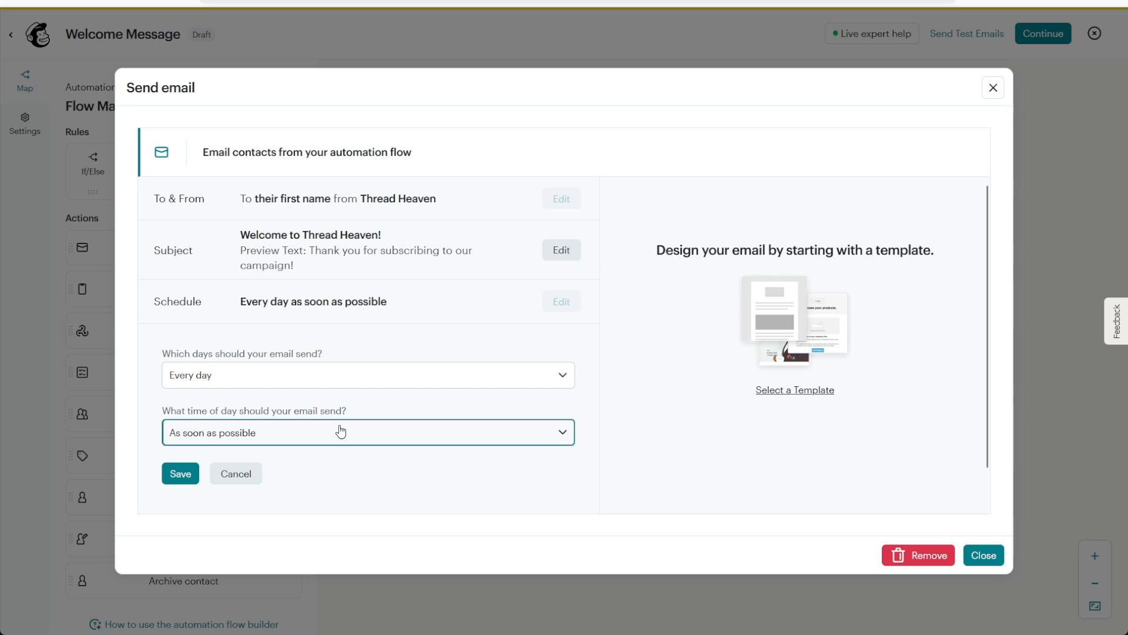
pyautogui.click(181, 474)
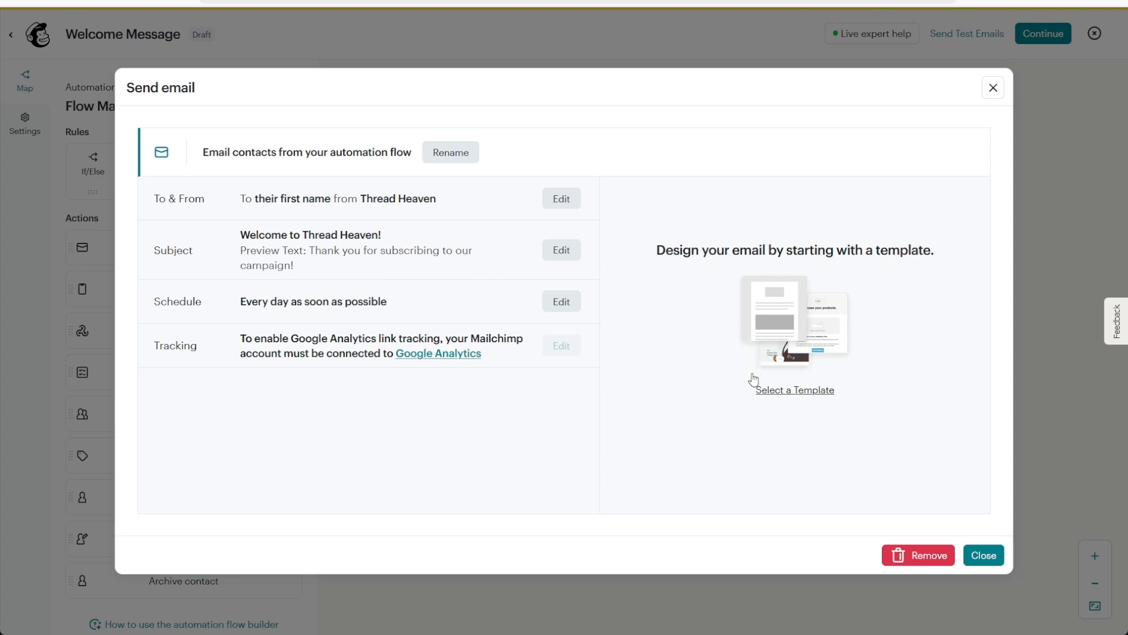
# Open the template selection for the email and show all templates in the Welcome category.
pyautogui.click(772, 392)
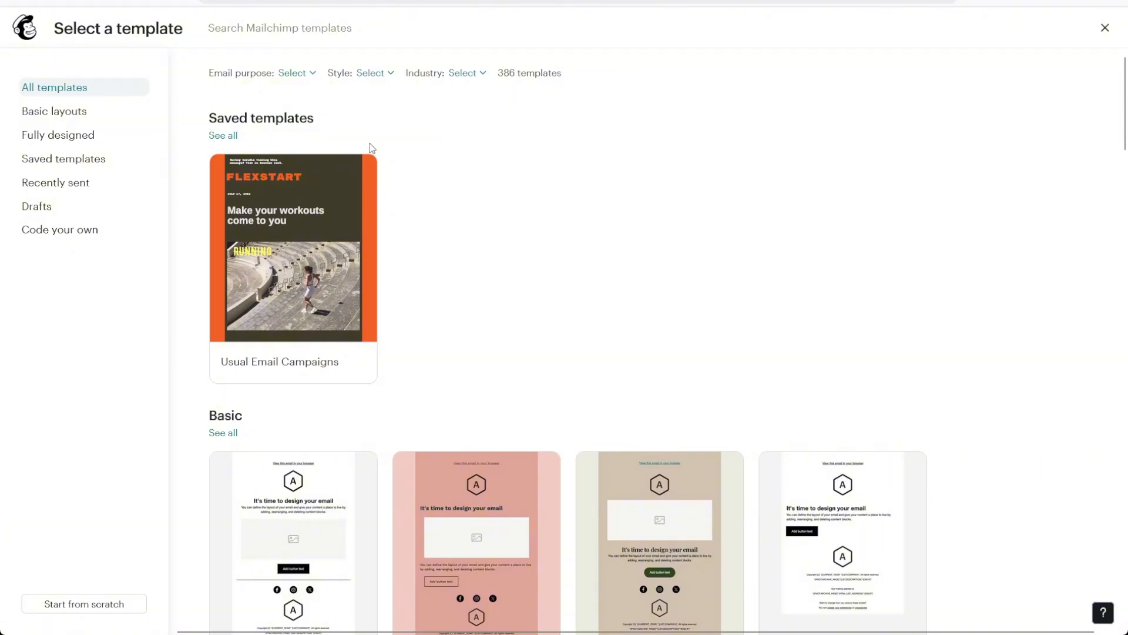
pyautogui.scroll(-15, 486, 317)
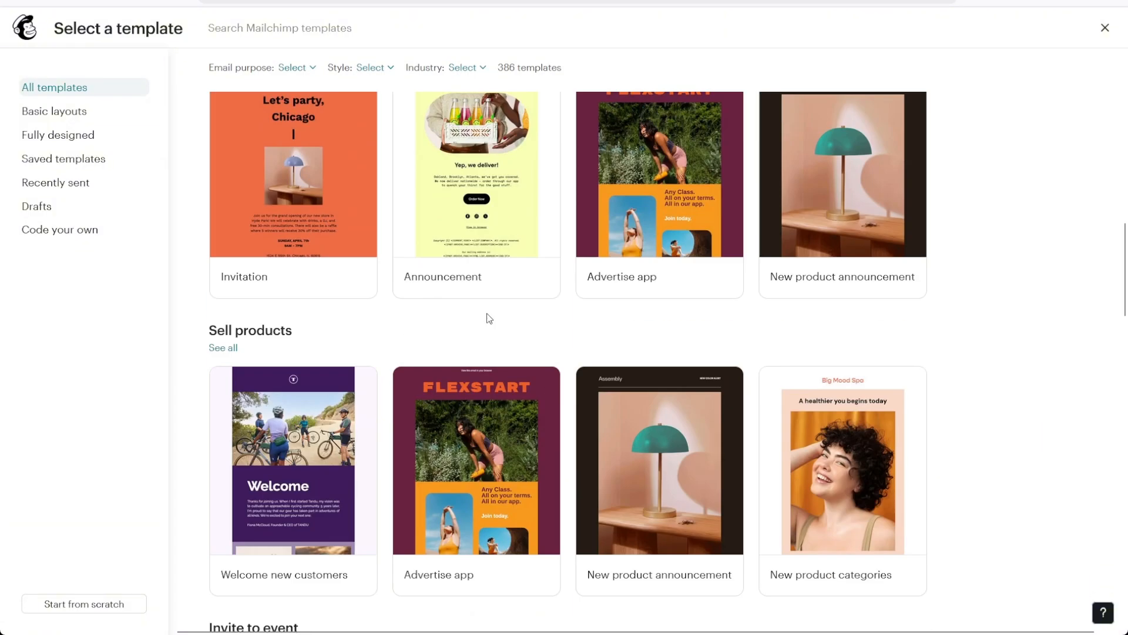
pyautogui.scroll(-20, 486, 318)
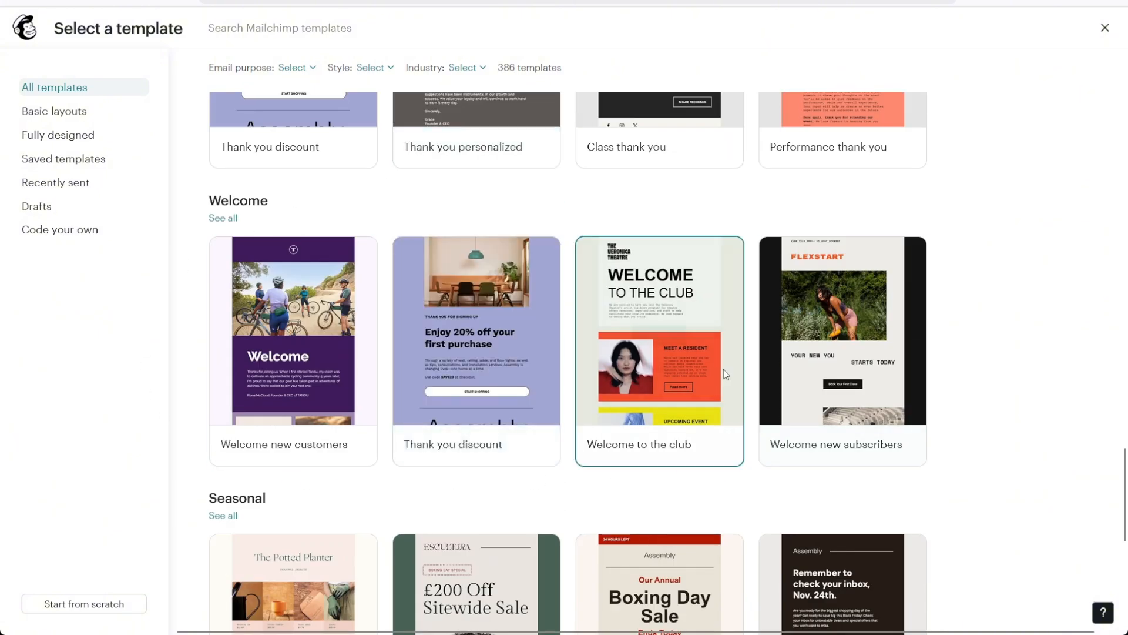
pyautogui.moveTo(330, 318)
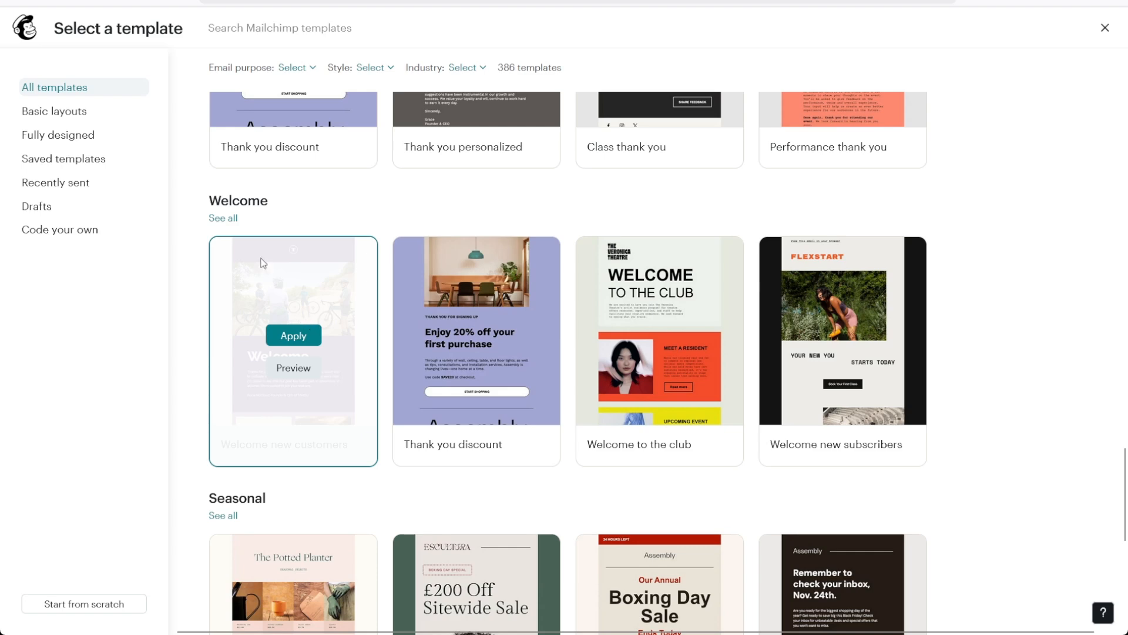
pyautogui.click(228, 221)
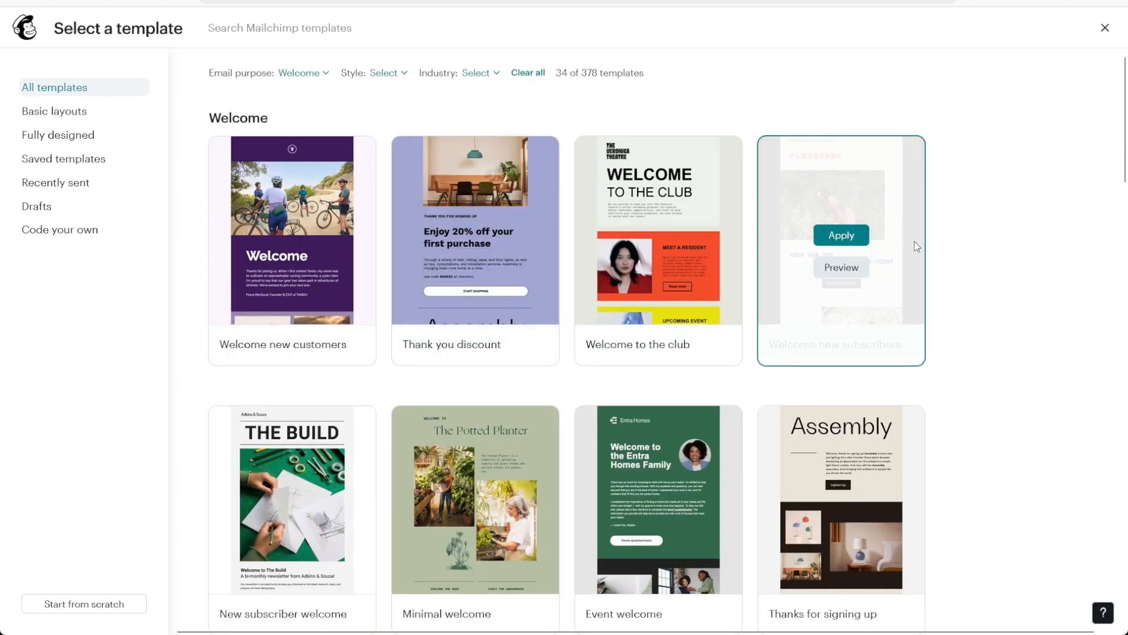
# Browse the Welcome templates and apply the "New subscriber welcome" template to the email.
pyautogui.scroll(-12, 934, 264)
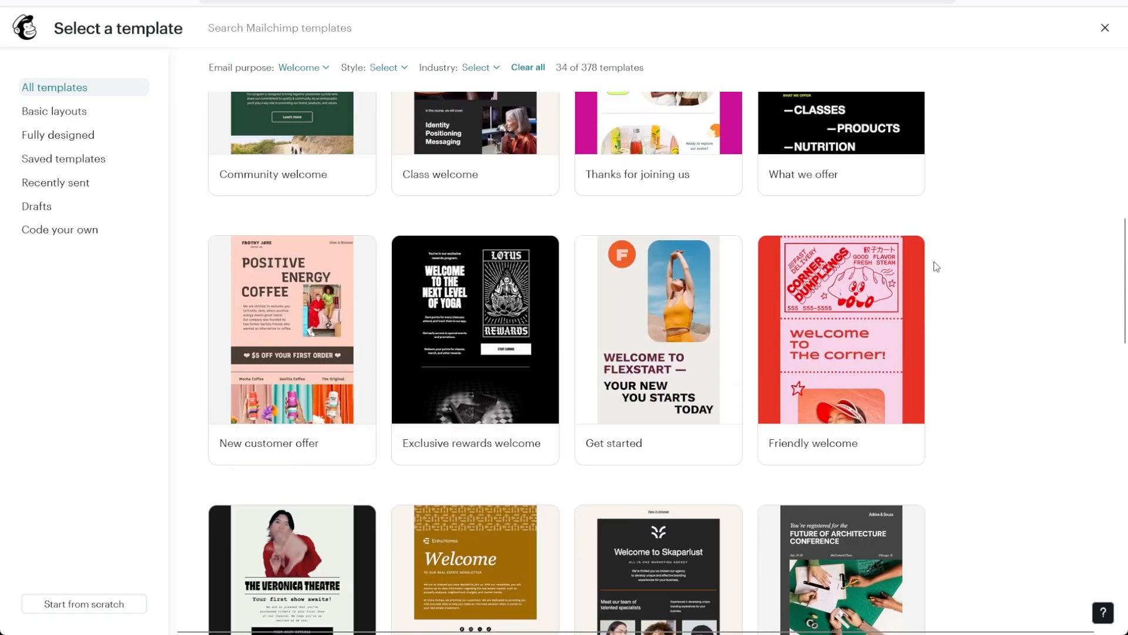
pyautogui.scroll(-4, 936, 266)
pyautogui.scroll(-5, 936, 266)
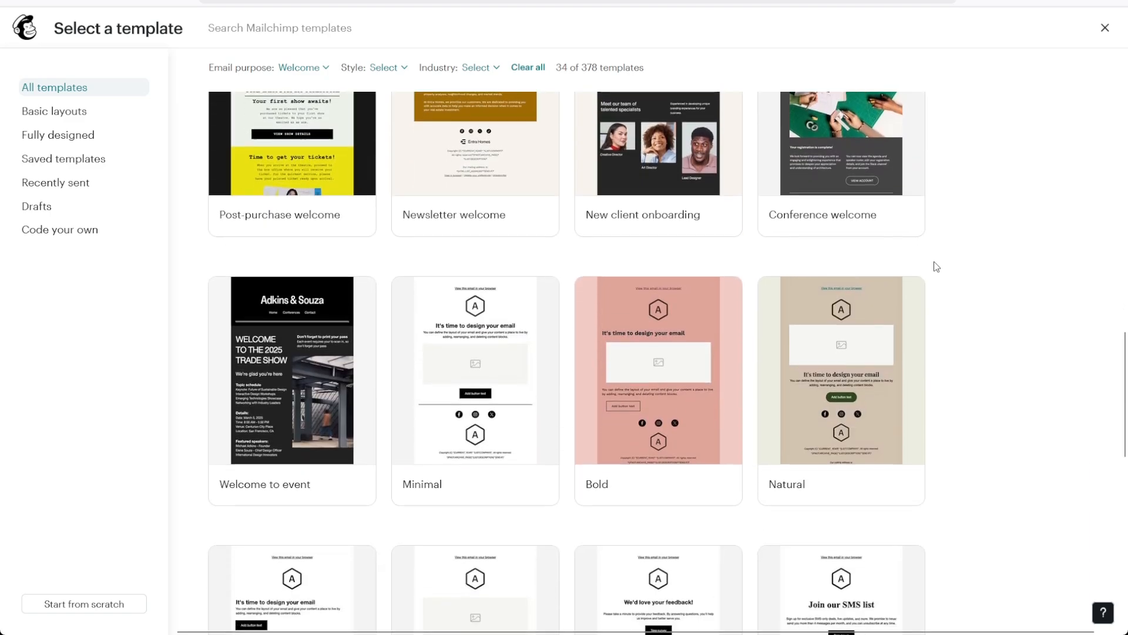
pyautogui.scroll(9, 936, 266)
pyautogui.scroll(7, 936, 267)
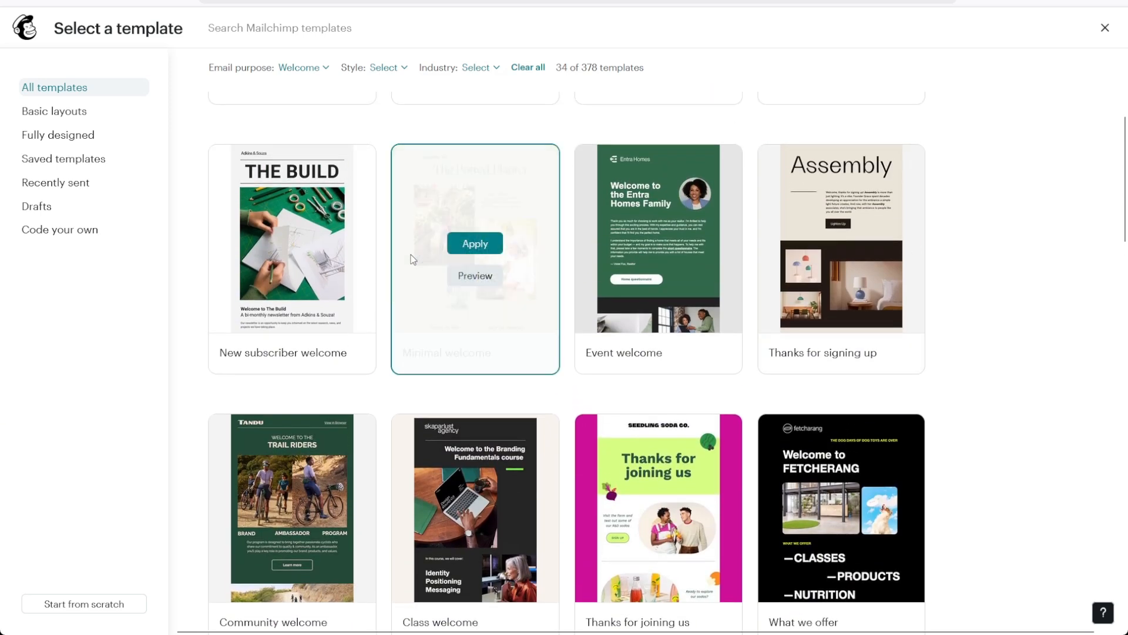
pyautogui.moveTo(302, 214)
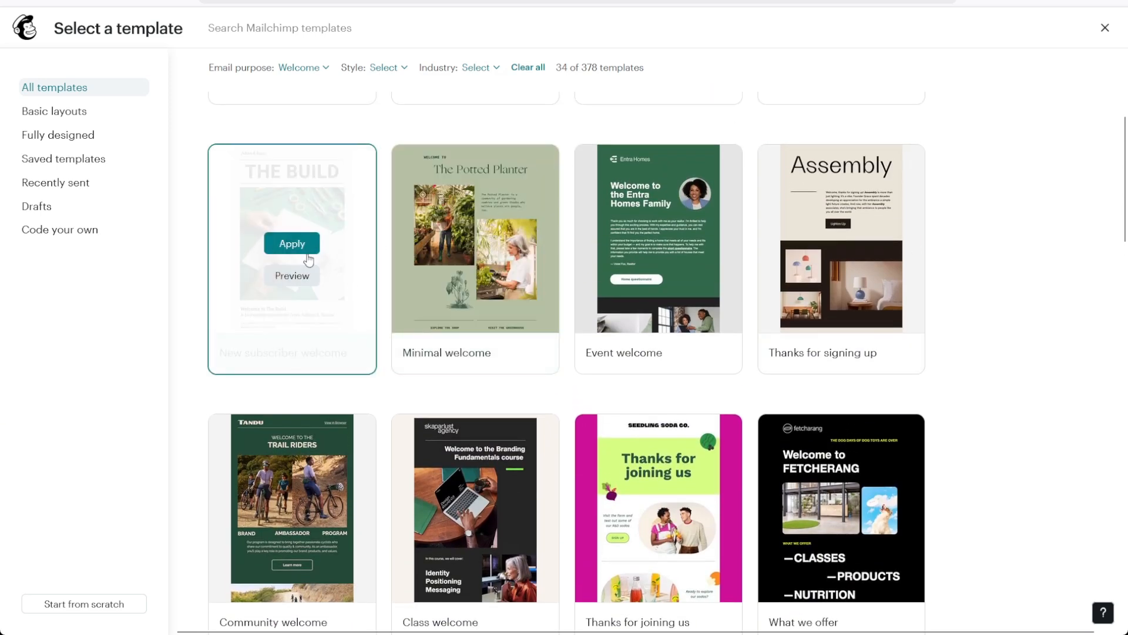
pyautogui.click(302, 252)
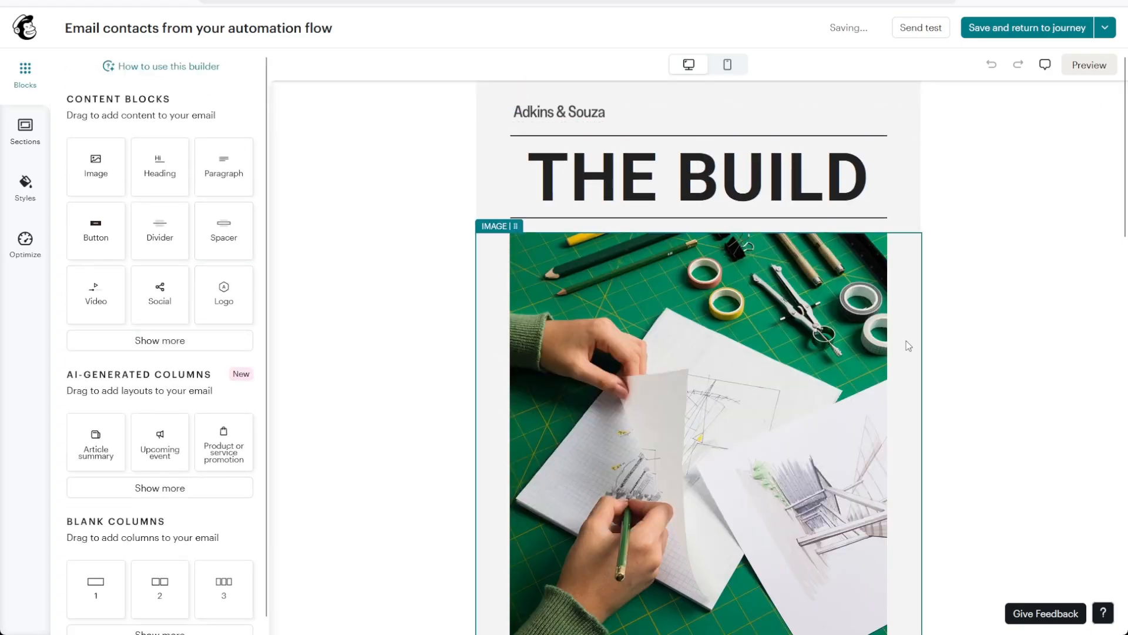
# Look over the email's template content, save the design and return to the automation flow.
pyautogui.scroll(-4, 704, 350)
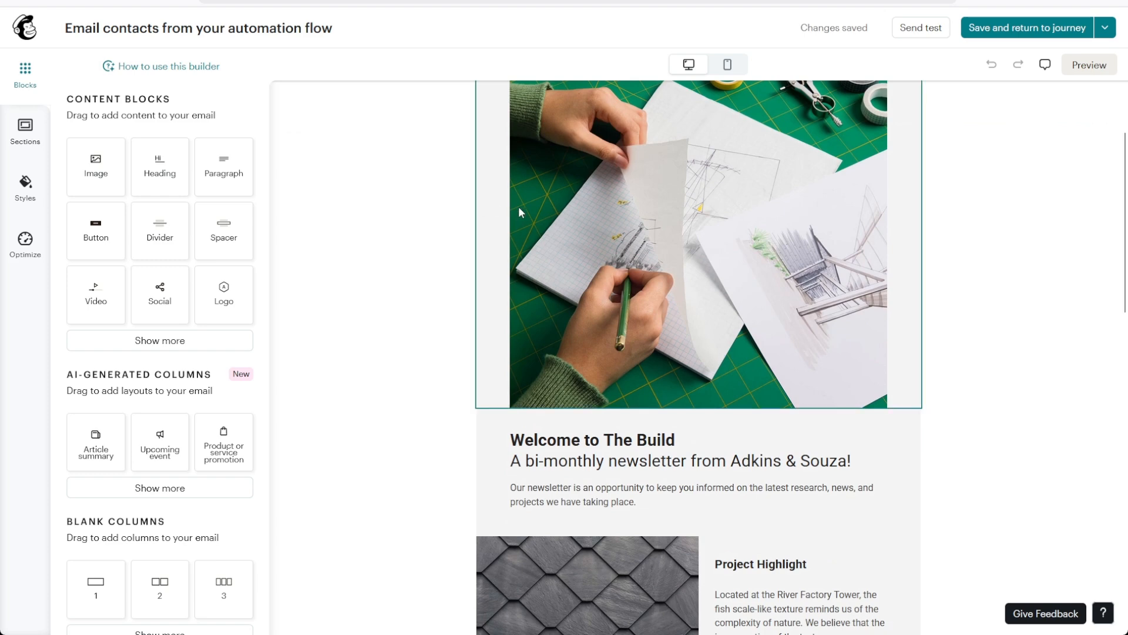
pyautogui.scroll(5, 518, 206)
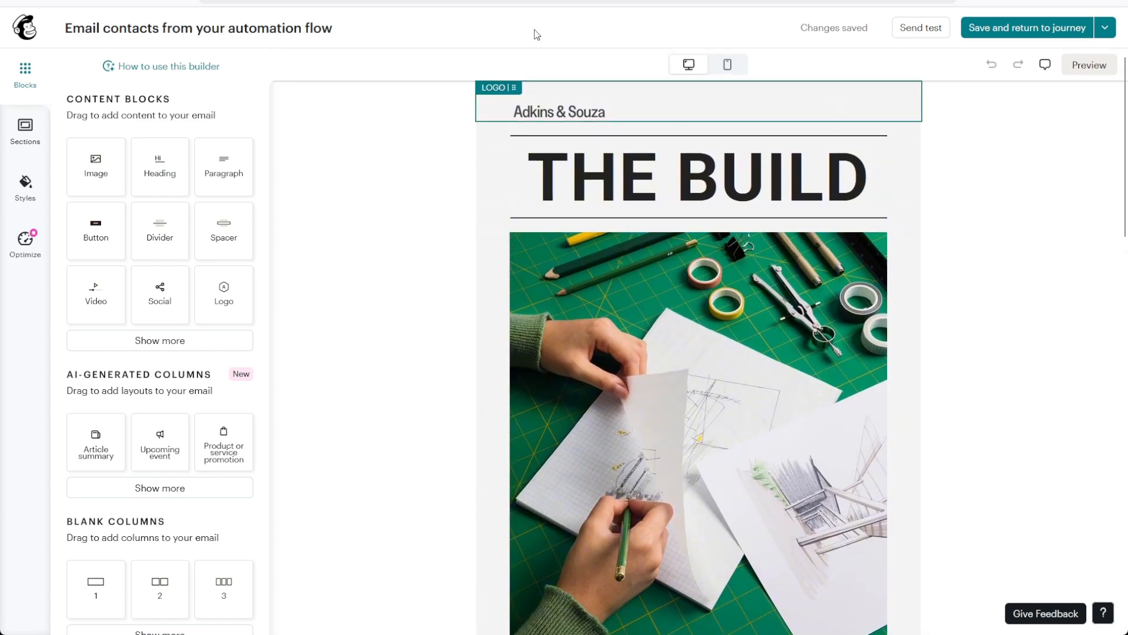
pyautogui.click(1040, 31)
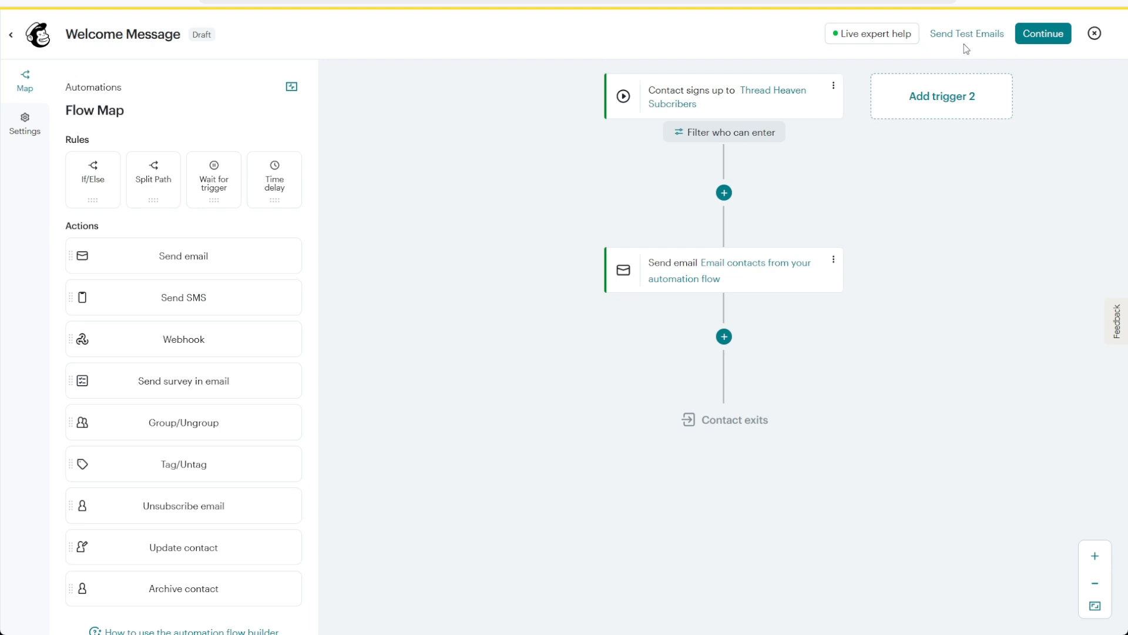
# Continue to the automation flow review, check the trigger, flow settings and content items, and turn the Welcome Message flow on.
pyautogui.click(1041, 35)
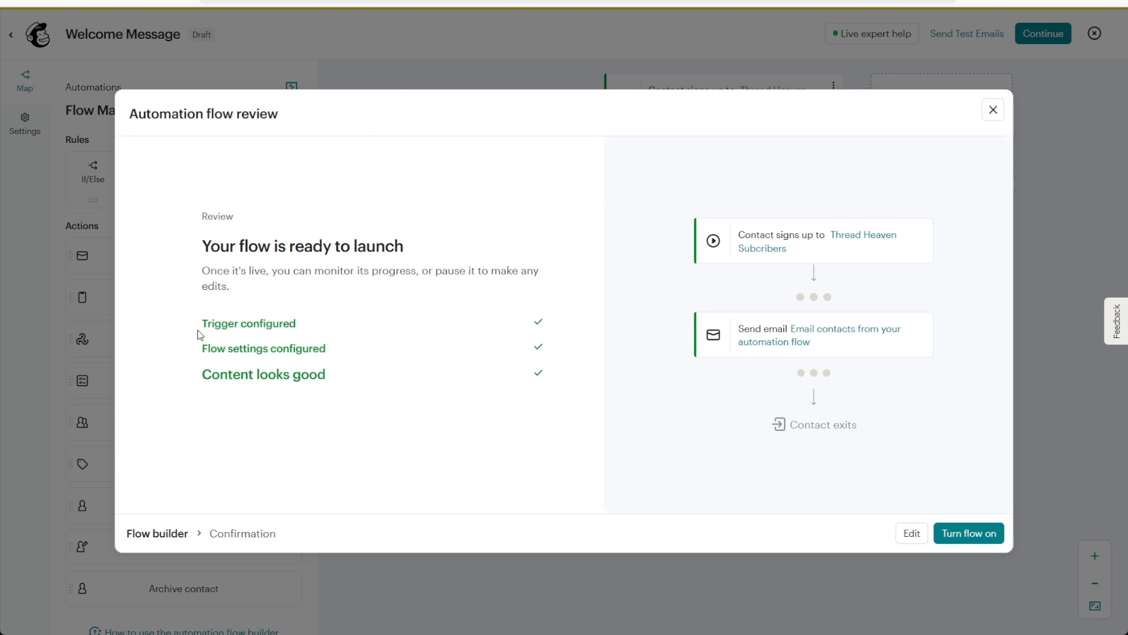
pyautogui.moveTo(200, 334); pyautogui.dragTo(306, 329)
pyautogui.moveTo(201, 348); pyautogui.dragTo(341, 355)
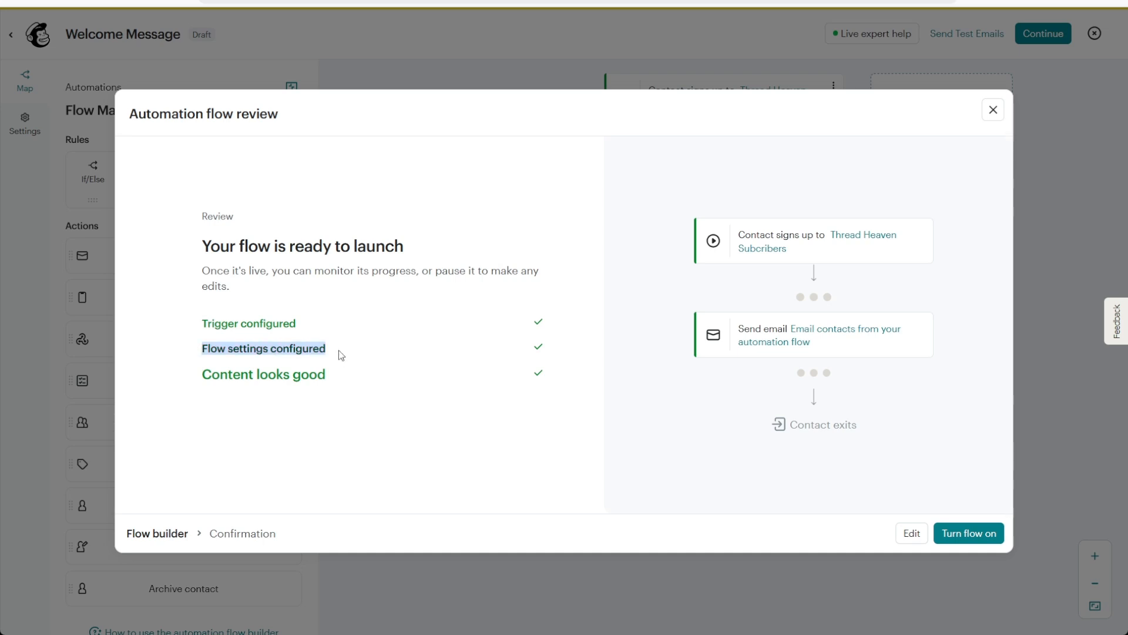
pyautogui.moveTo(203, 374); pyautogui.dragTo(329, 378)
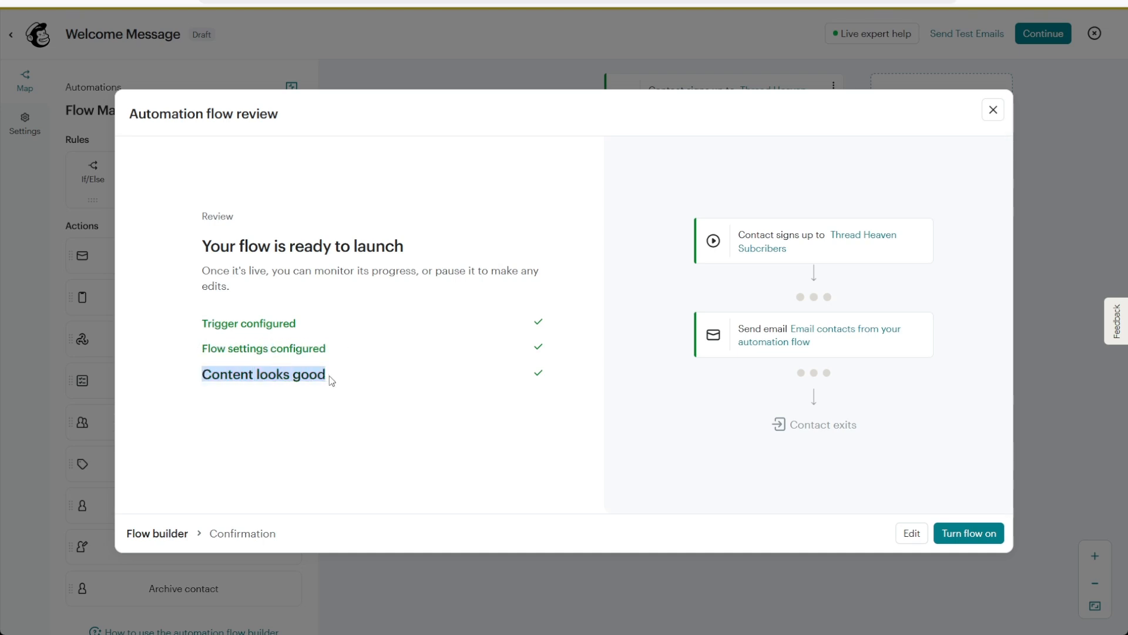
pyautogui.click(356, 412)
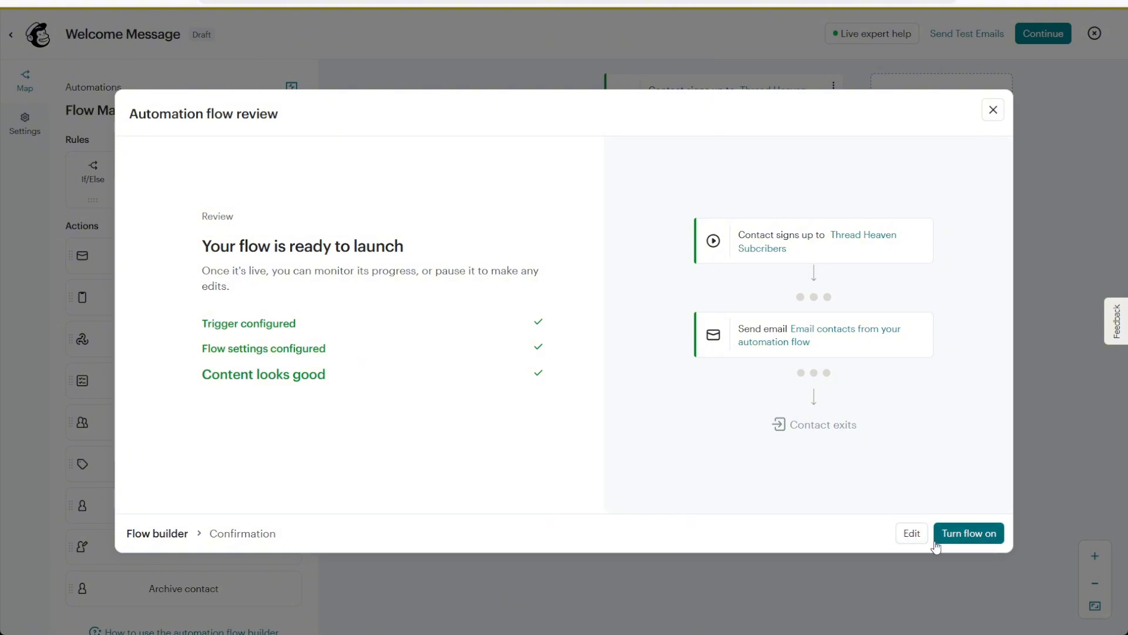
pyautogui.click(962, 541)
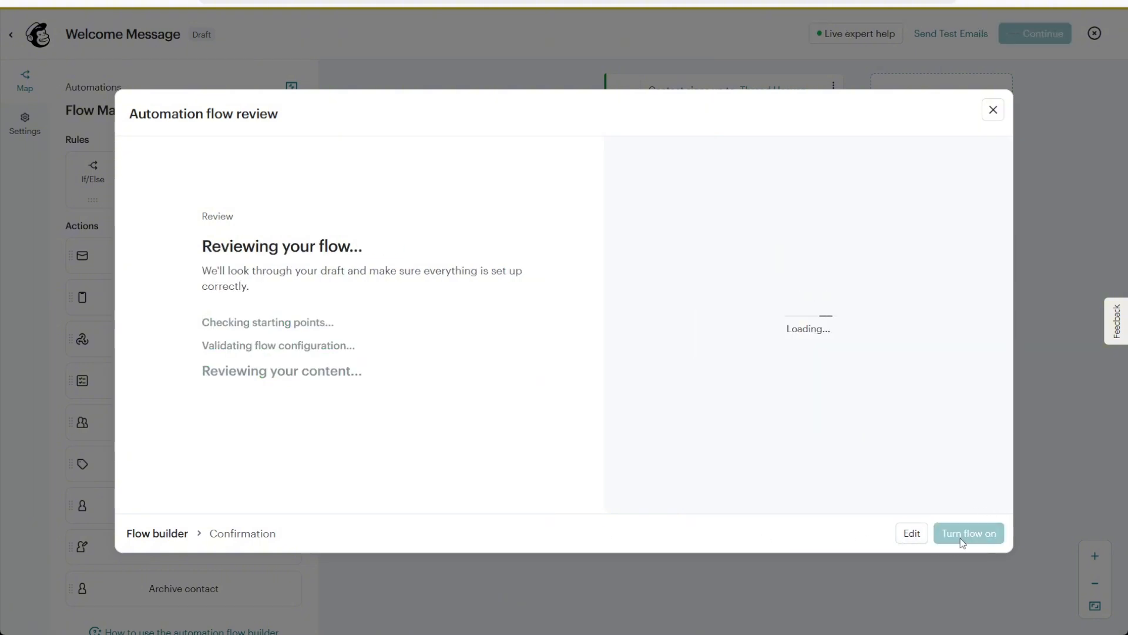